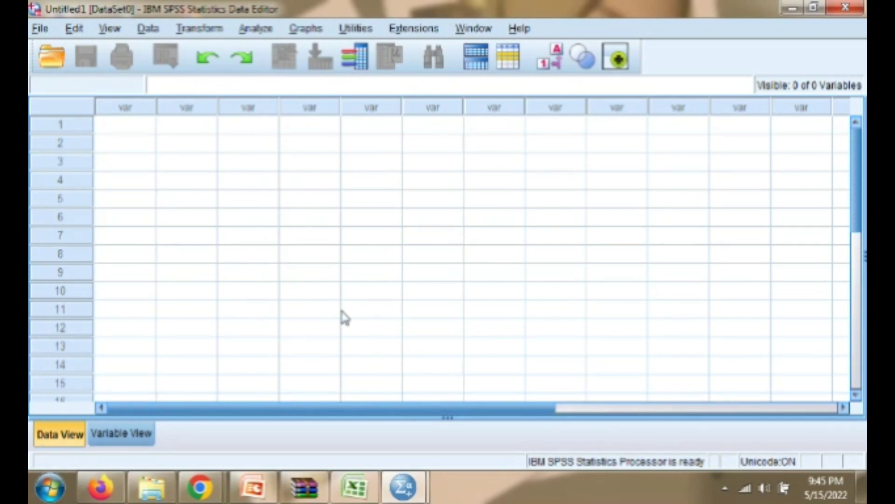
# Define three variables named X1, X2 and Y in the first three rows of the variable definitions.
pyautogui.click(146, 438)
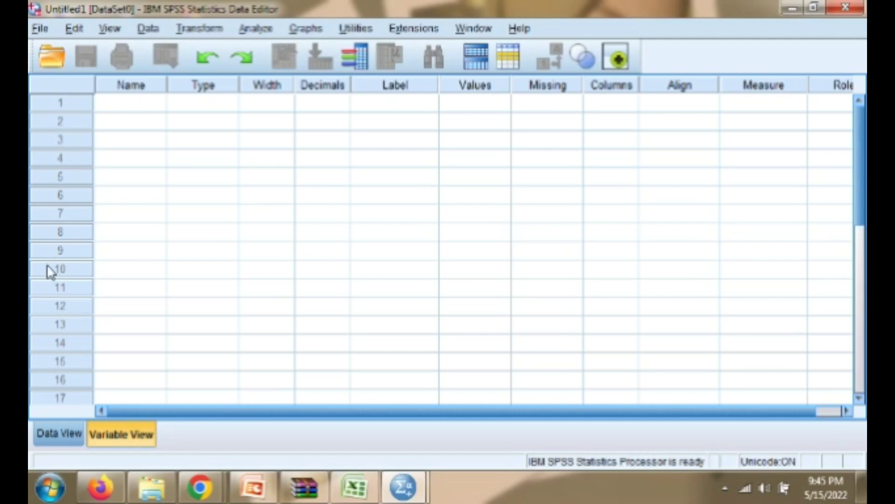
pyautogui.click(112, 104)
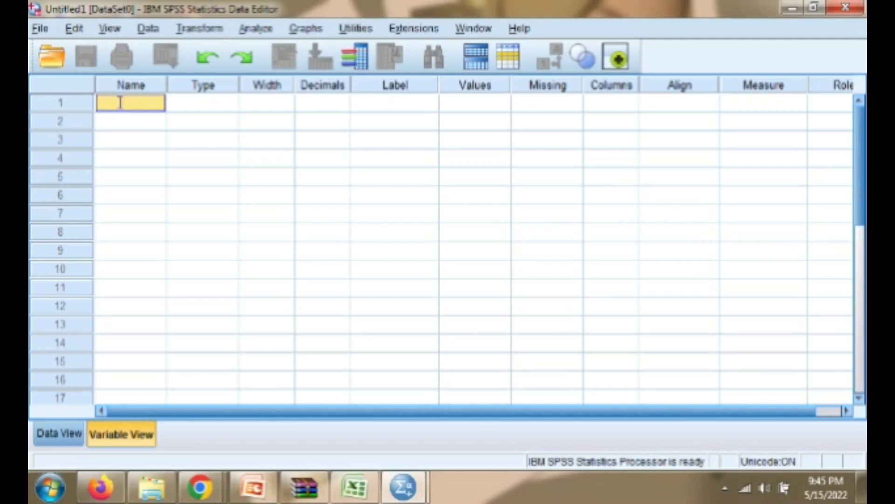
pyautogui.click(120, 102)
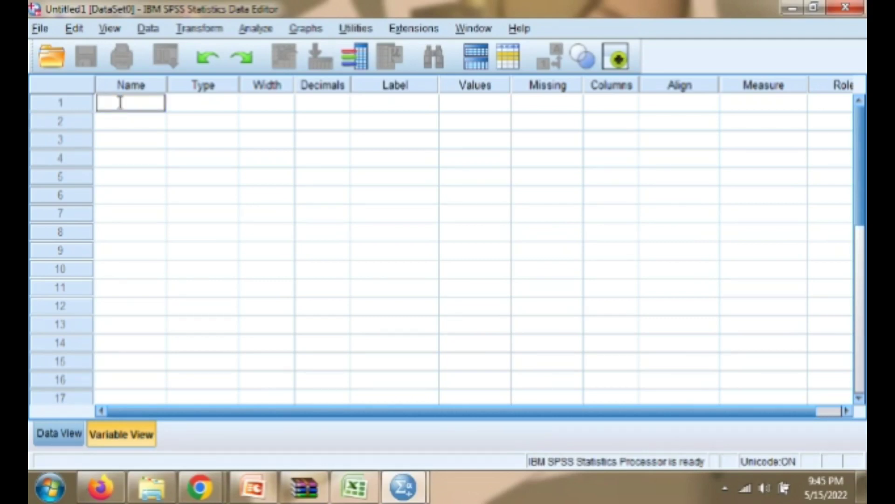
pyautogui.write('x1')
pyautogui.click(119, 125)
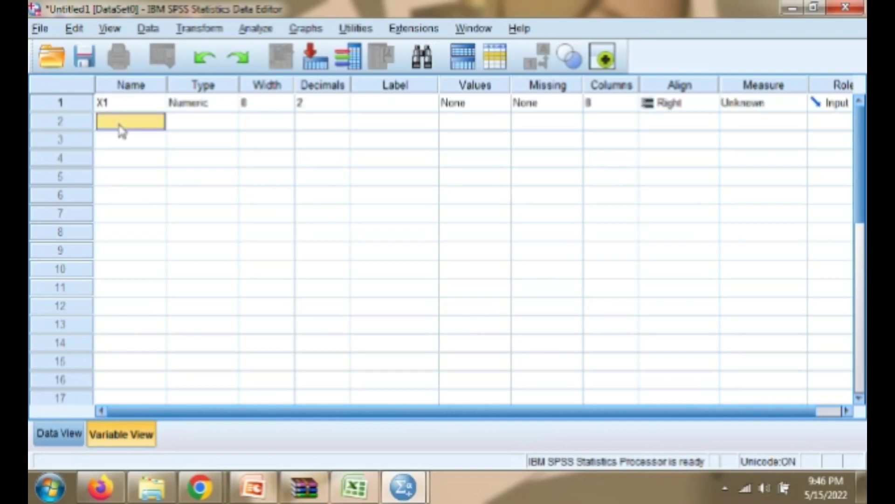
pyautogui.click(120, 124)
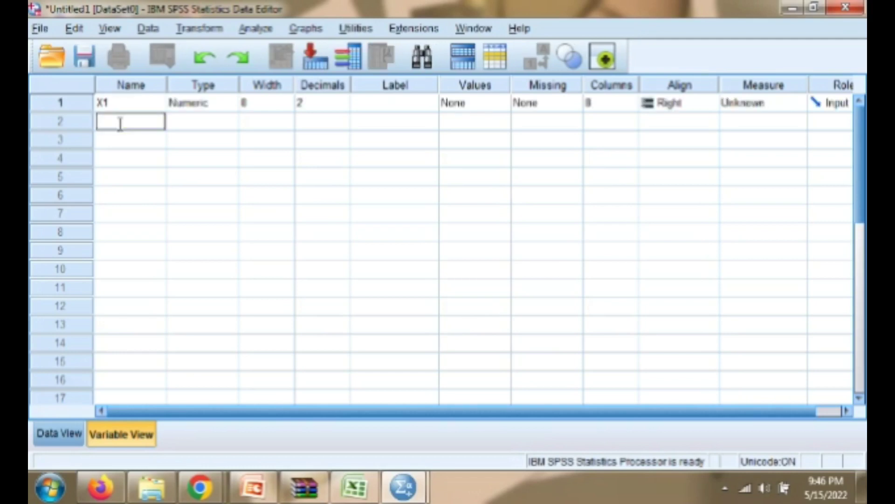
pyautogui.write('X2')
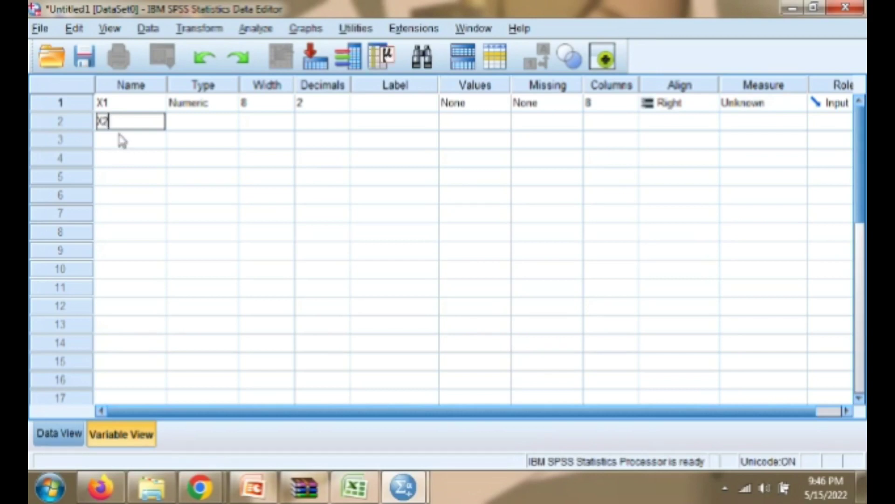
pyautogui.click(121, 140)
pyautogui.click(122, 141)
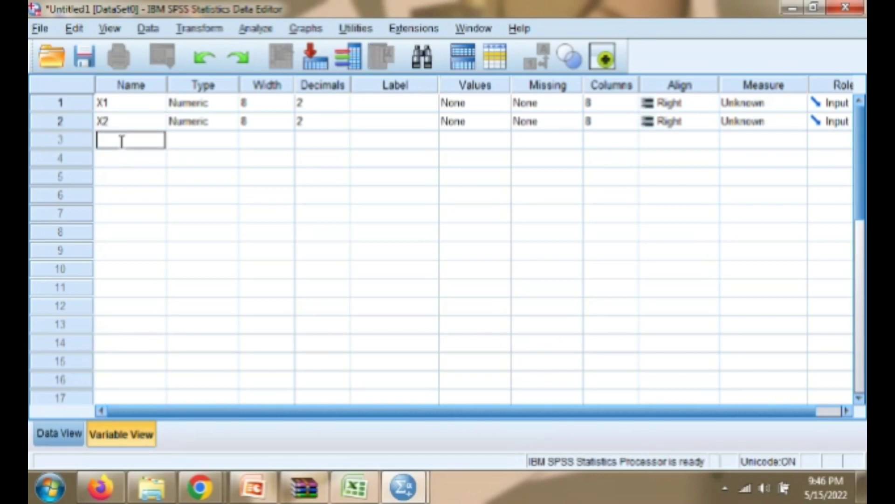
pyautogui.write('Y')
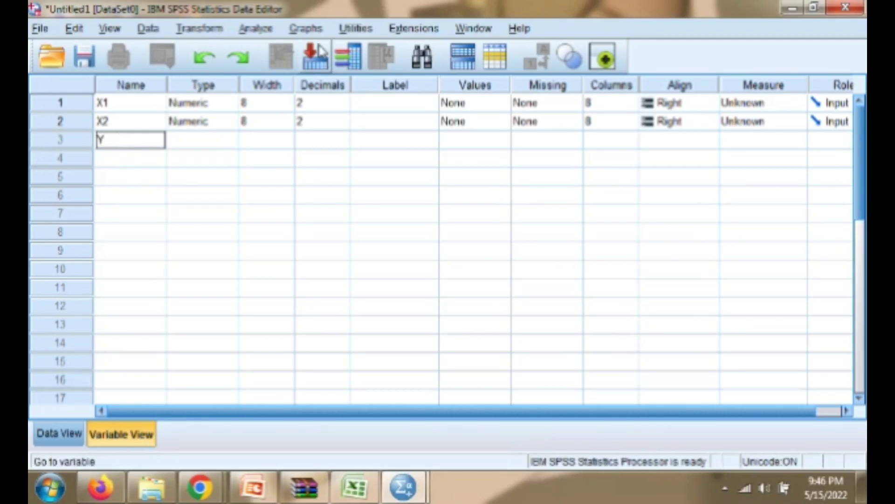
# Label variable X1 as Pengaruh, X2 as Pengangguran and Y as Kamiskinan.
pyautogui.click(391, 107)
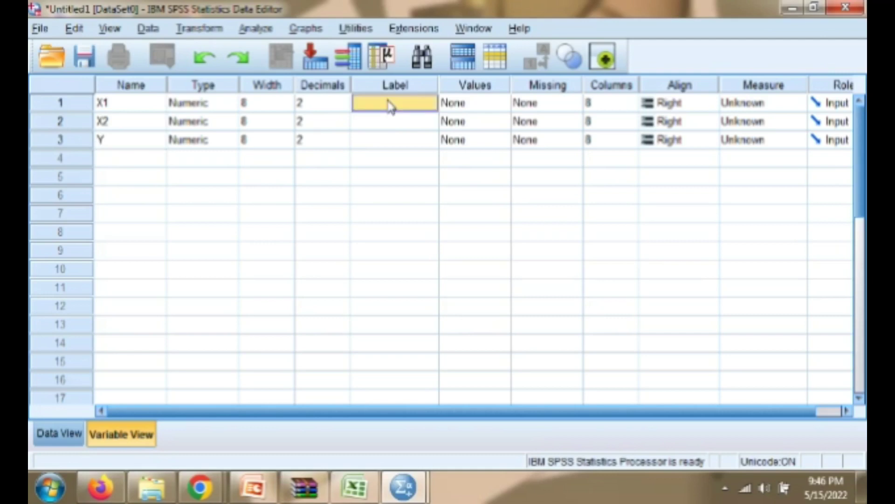
pyautogui.click(388, 101)
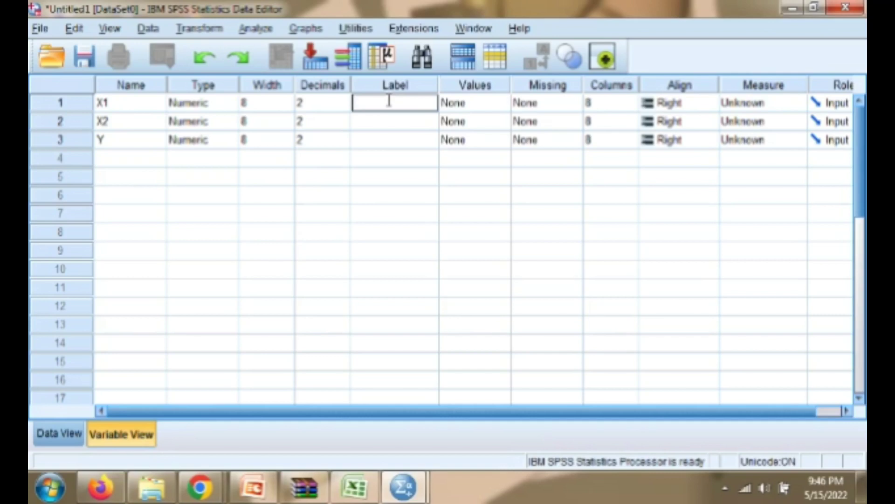
pyautogui.write('Pengaruh')
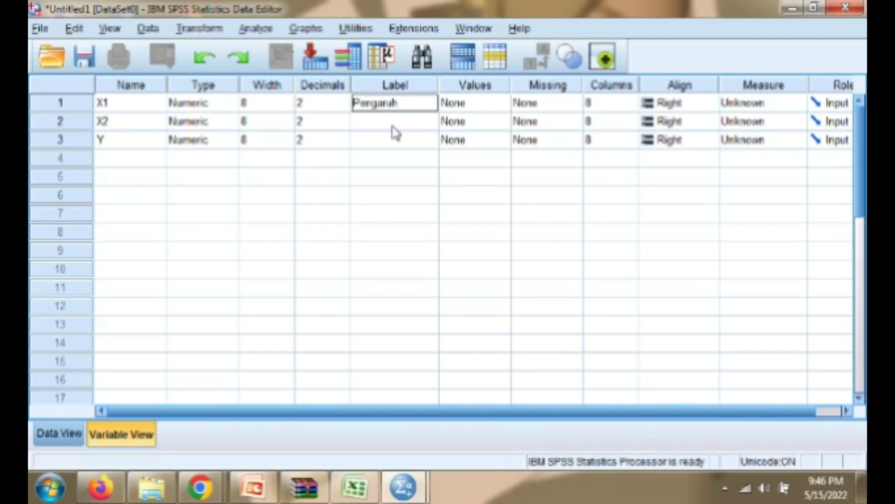
pyautogui.click(394, 123)
pyautogui.click(395, 123)
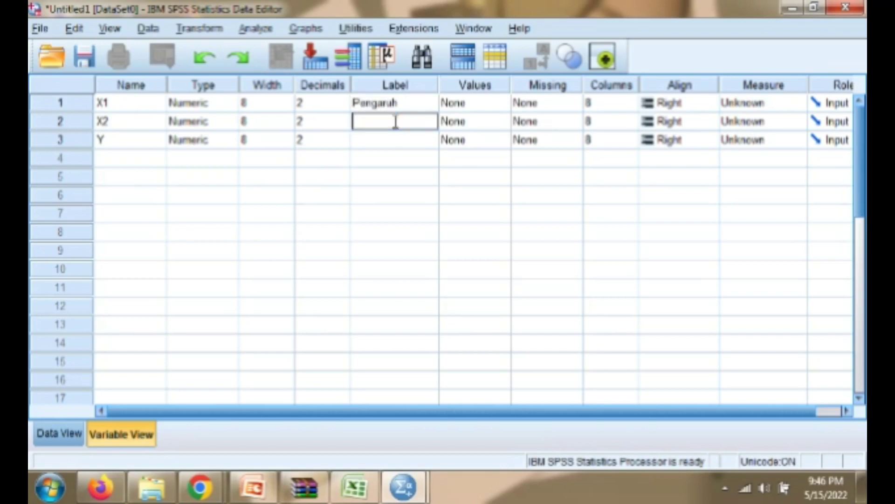
pyautogui.write('Pengar')
pyautogui.write('ggur')
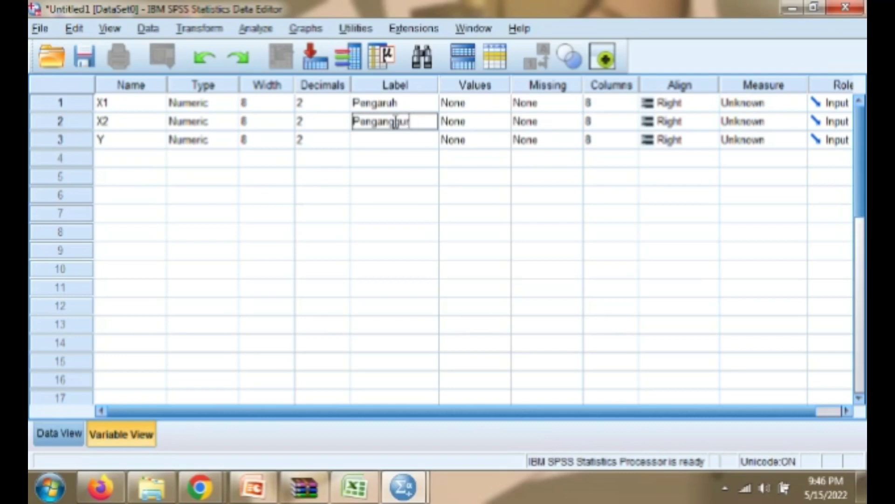
pyautogui.write('an')
pyautogui.click(398, 140)
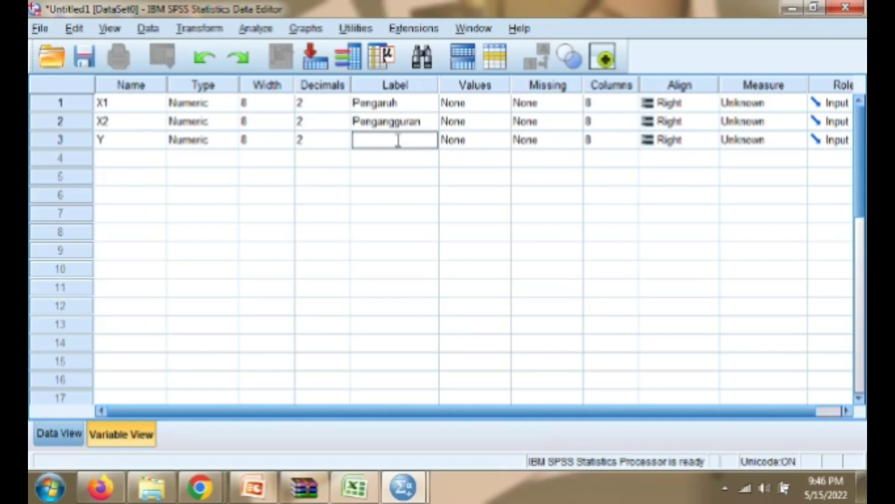
pyautogui.write('Kamiskinan')
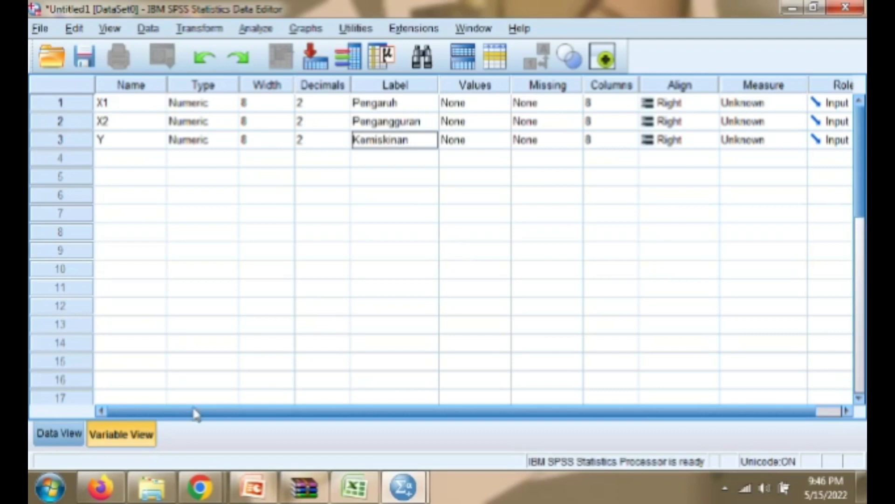
# Show the empty data grid and switch to the Data Autokorelasi DW workbook in Excel.
pyautogui.click(74, 437)
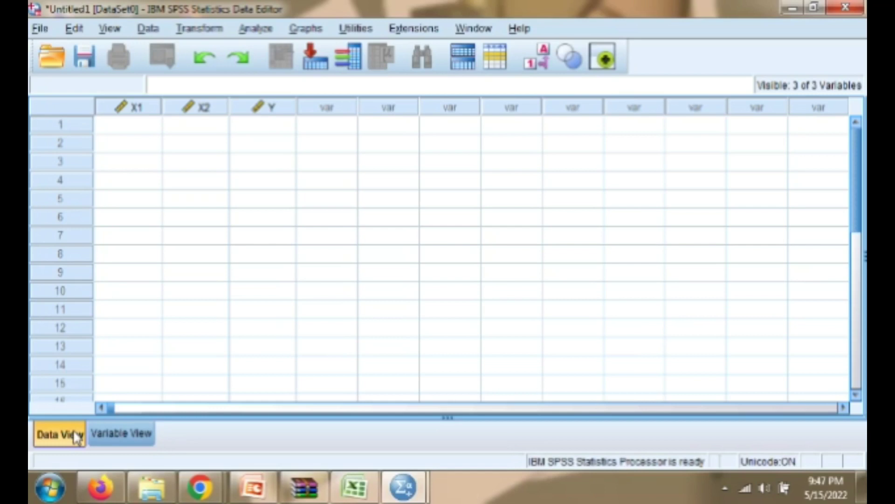
pyautogui.moveTo(350, 500)
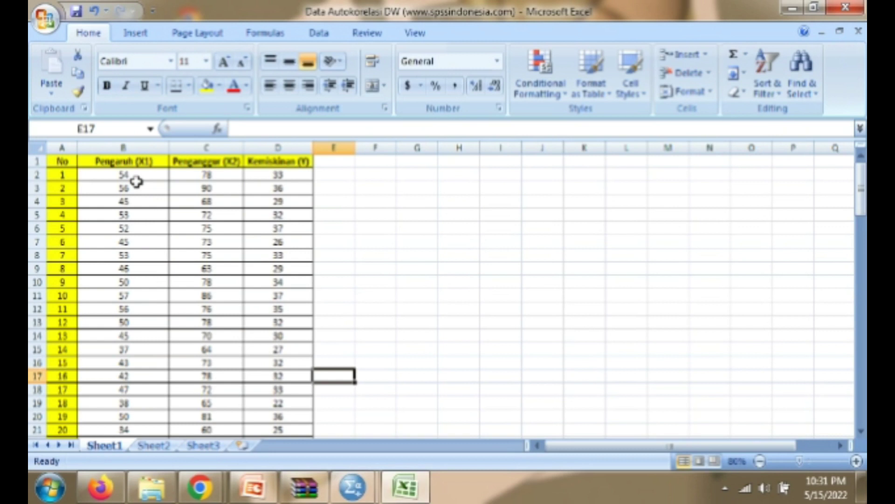
pyautogui.click(135, 163)
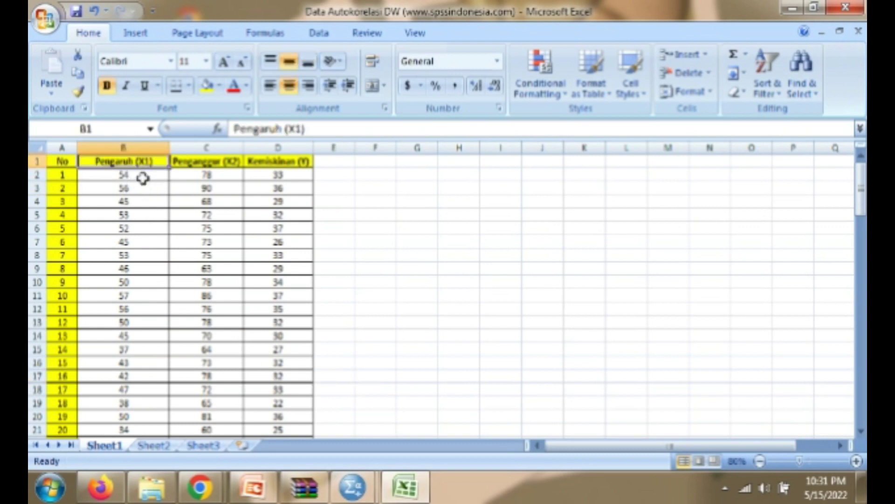
pyautogui.doubleClick(151, 178)
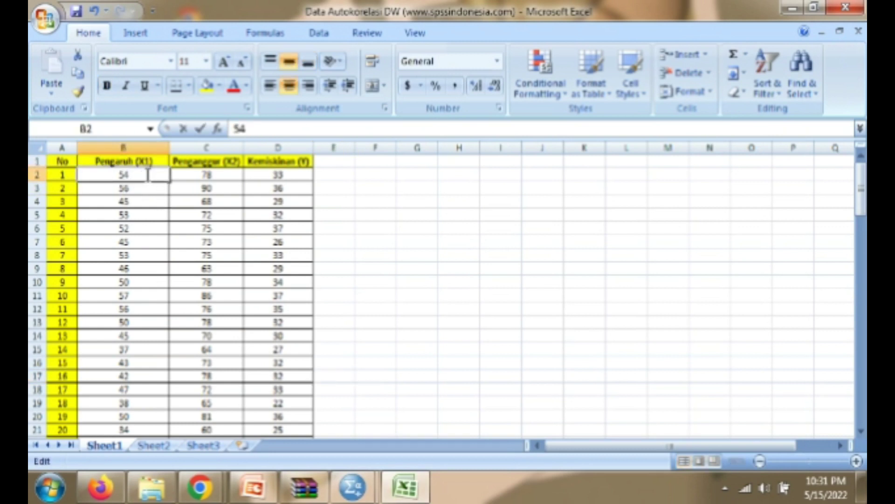
pyautogui.click(369, 257)
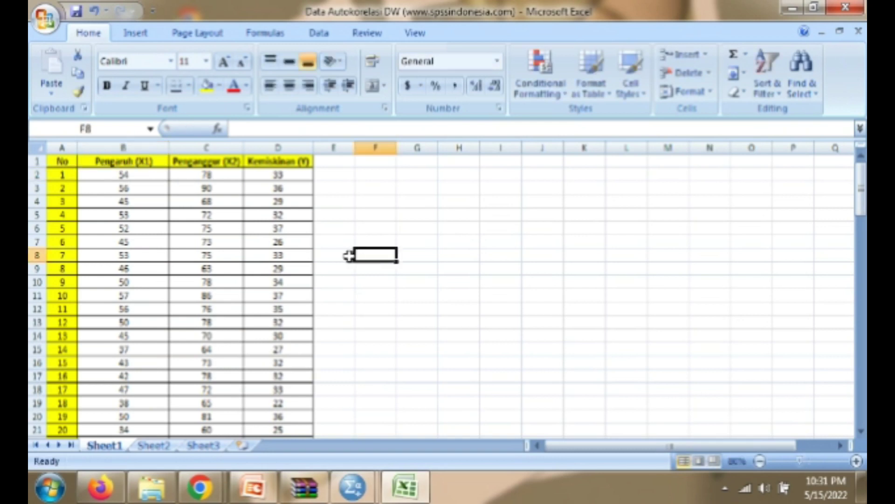
# Copy the X1, X2 and Y values of all 100 records, cells B2:D101, without the headers.
pyautogui.moveTo(165, 175); pyautogui.dragTo(277, 362)
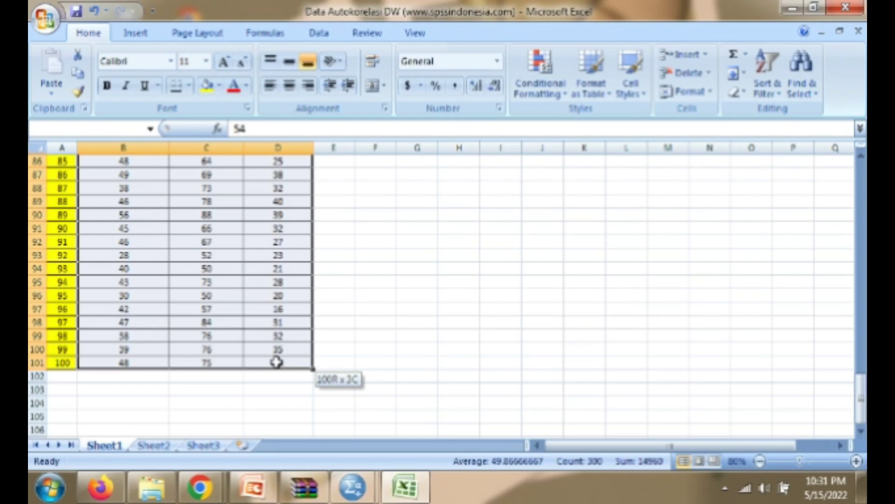
pyautogui.moveTo(277, 362); pyautogui.dragTo(277, 362)
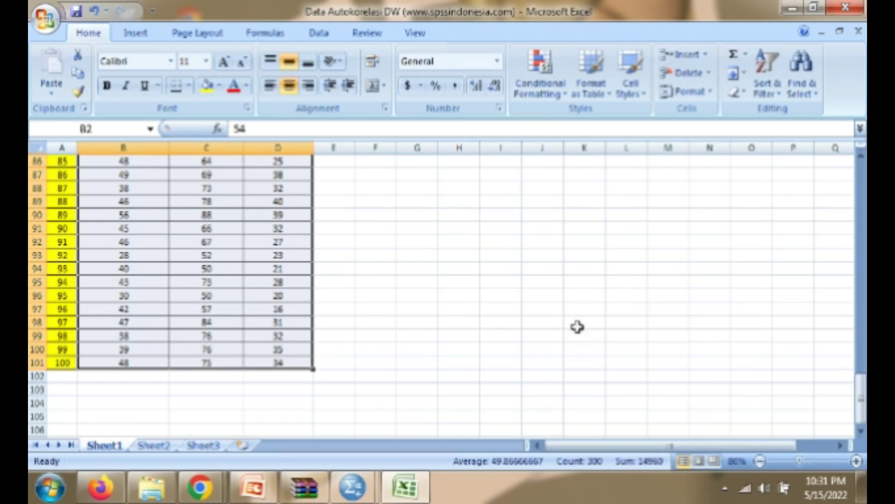
pyautogui.moveTo(861, 404); pyautogui.dragTo(862, 188)
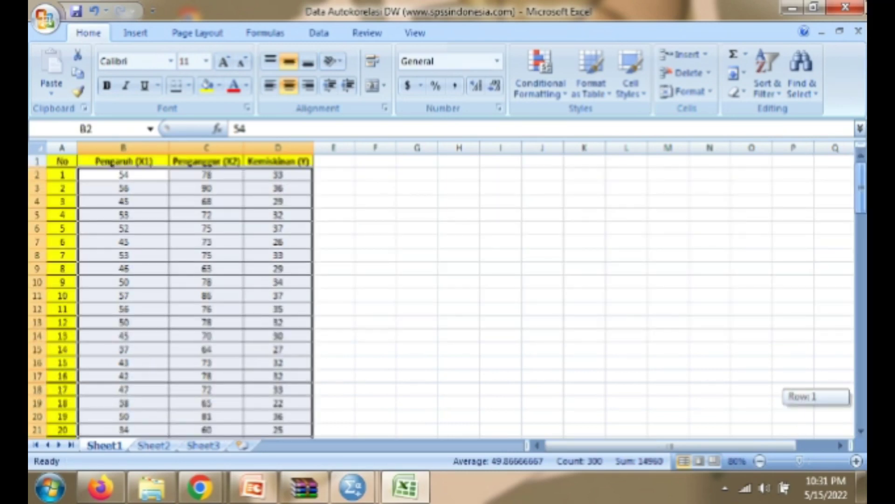
pyautogui.moveTo(866, 16); pyautogui.dragTo(865, 261)
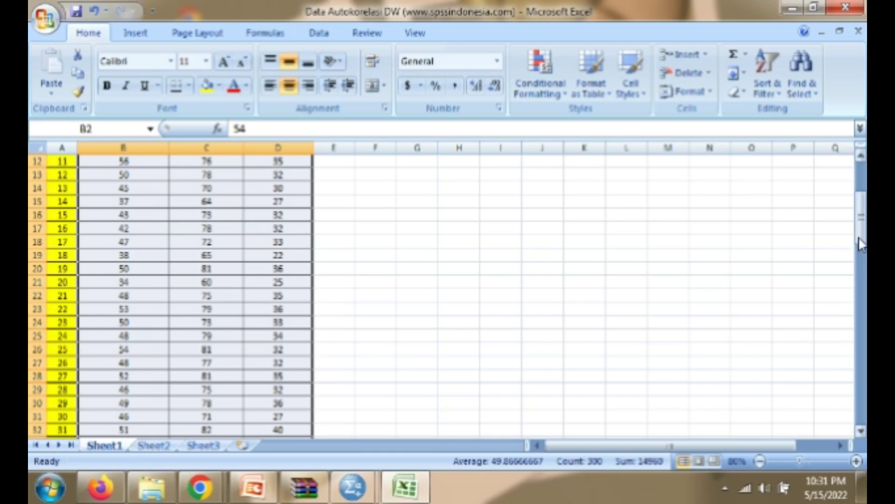
pyautogui.moveTo(861, 235); pyautogui.dragTo(862, 139)
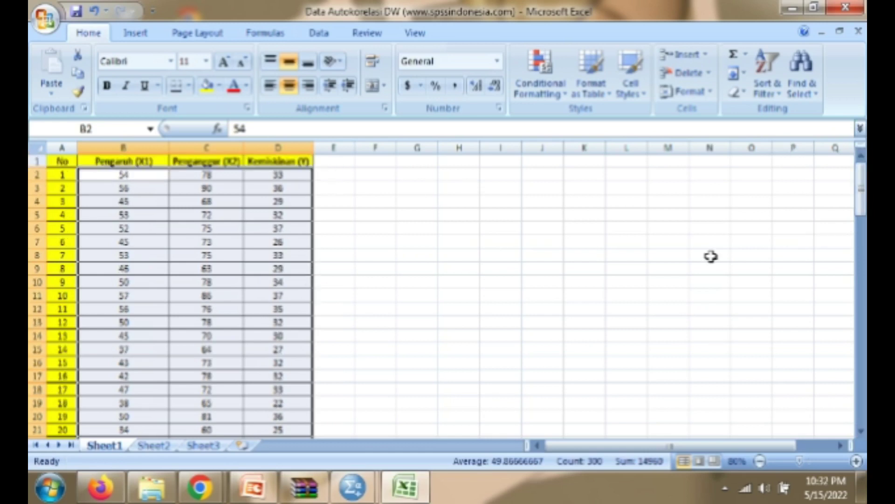
pyautogui.click(862, 414)
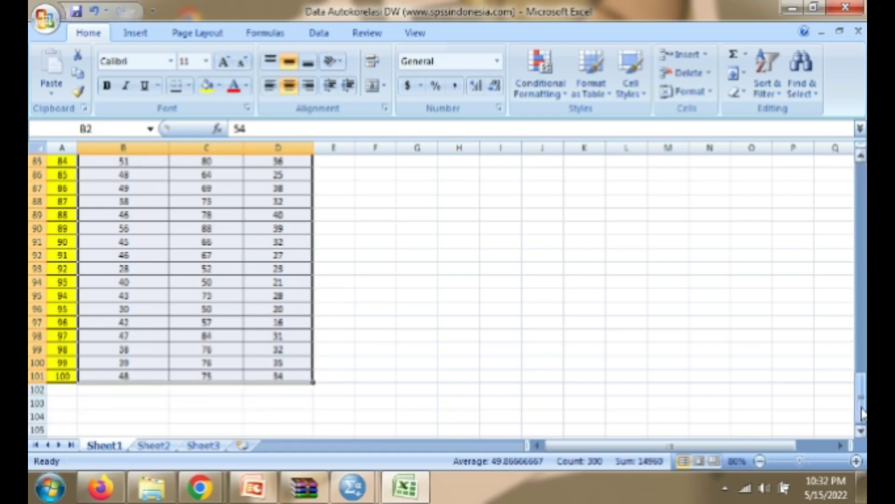
pyautogui.rightClick(308, 379)
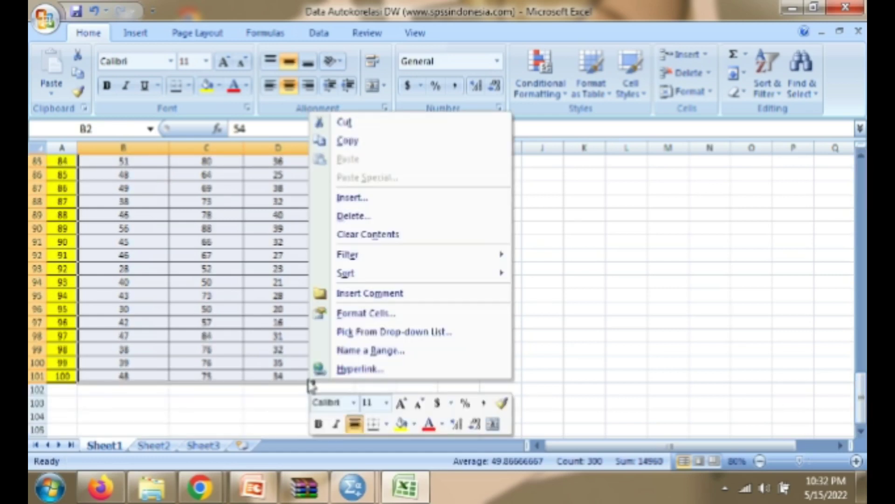
pyautogui.click(372, 146)
# Switch back to the SPSS Data Editor, paste the copied values from the first X1 cell, and check the data down to the last record.
pyautogui.moveTo(366, 499)
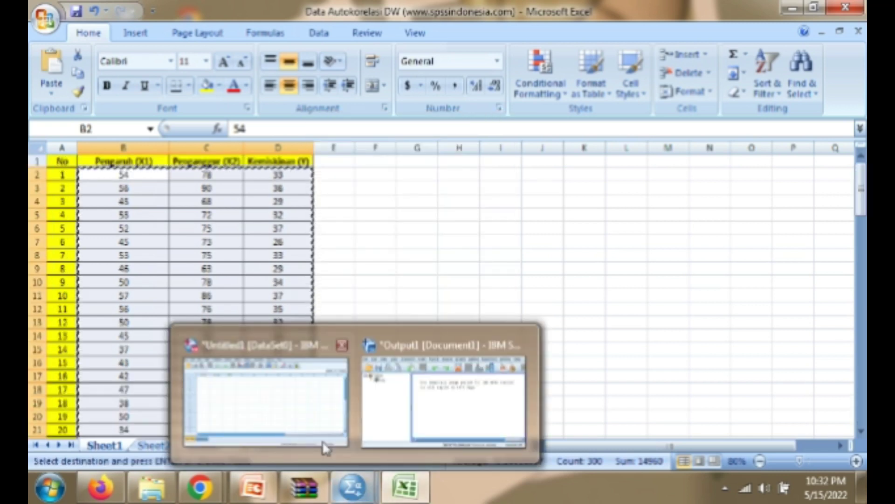
pyautogui.click(306, 400)
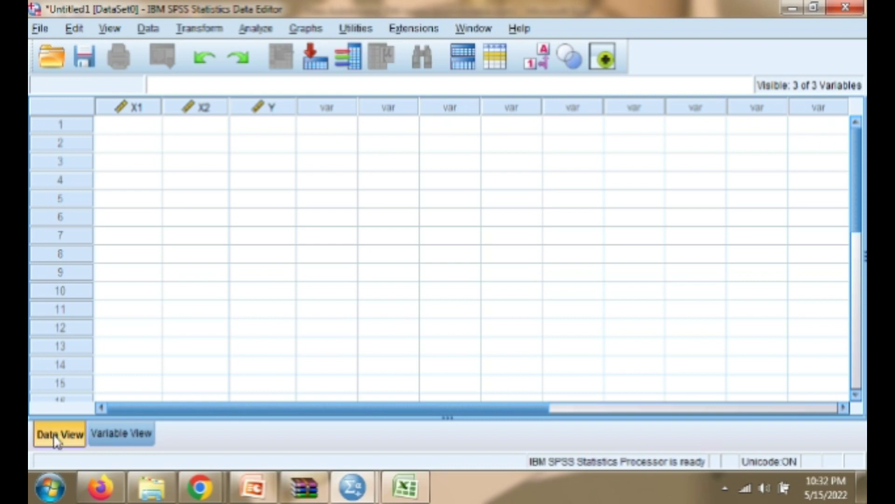
pyautogui.click(144, 127)
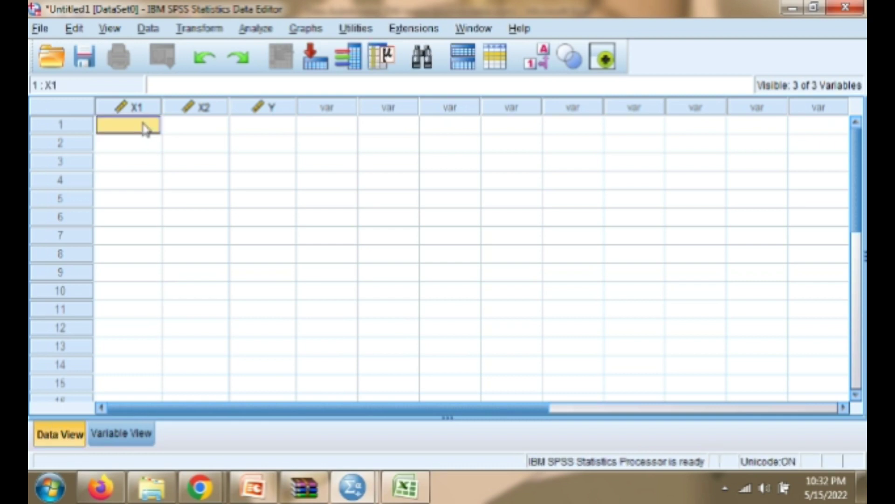
pyautogui.rightClick(145, 129)
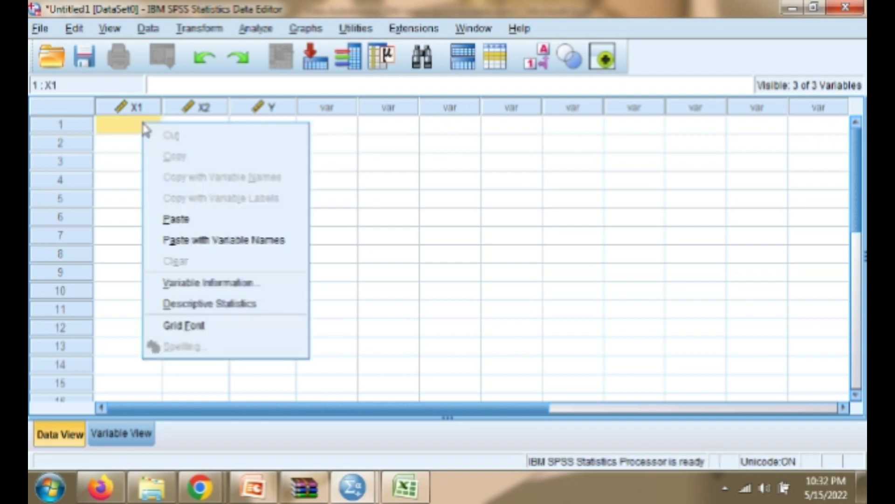
pyautogui.click(170, 219)
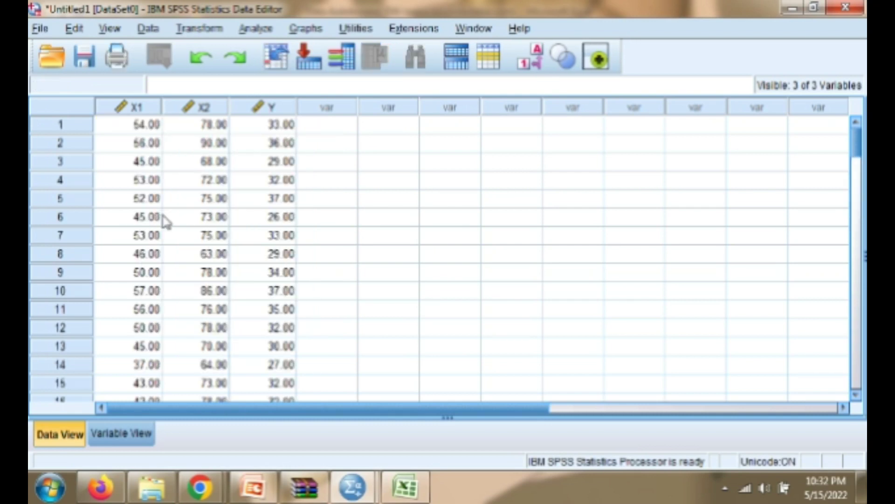
pyautogui.click(860, 343)
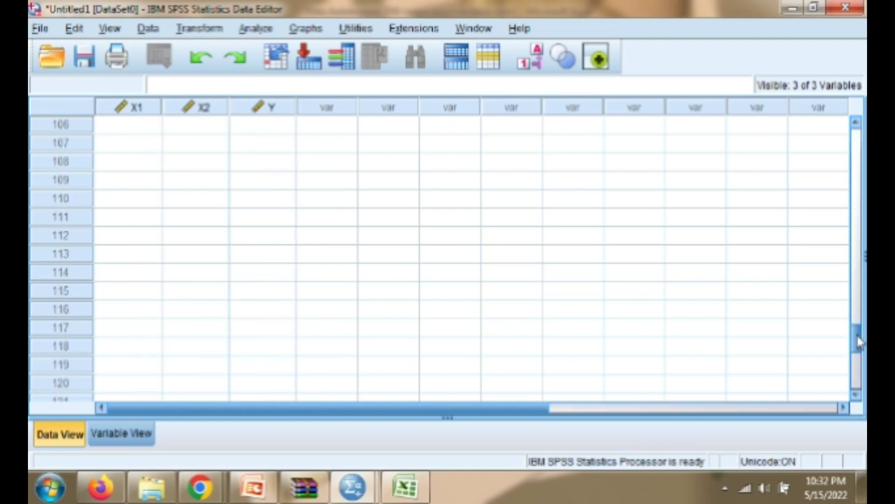
pyautogui.moveTo(860, 343); pyautogui.dragTo(857, 319)
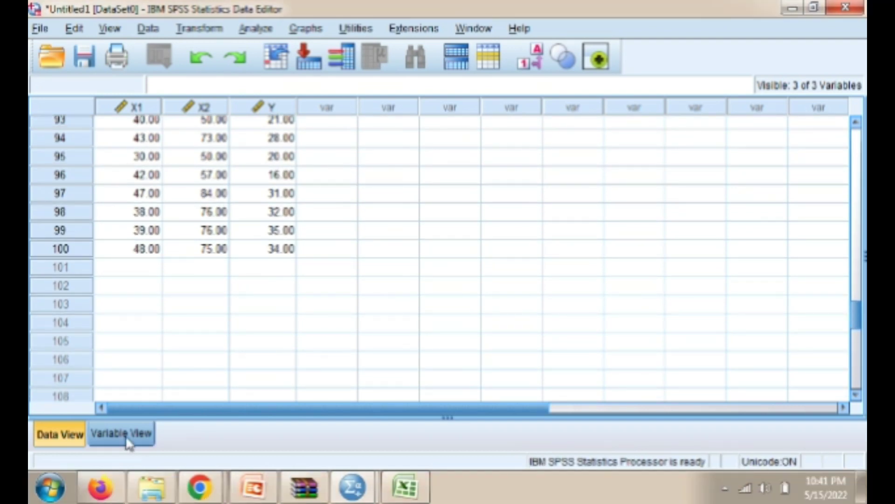
# Start a Linear Regression analysis and assign Kemiskinan [Y] as the dependent variable.
pyautogui.click(255, 28)
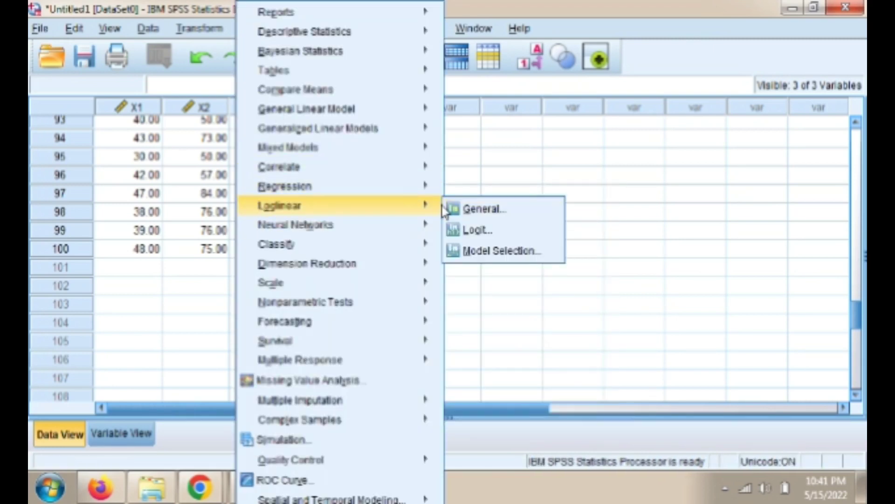
pyautogui.moveTo(433, 193)
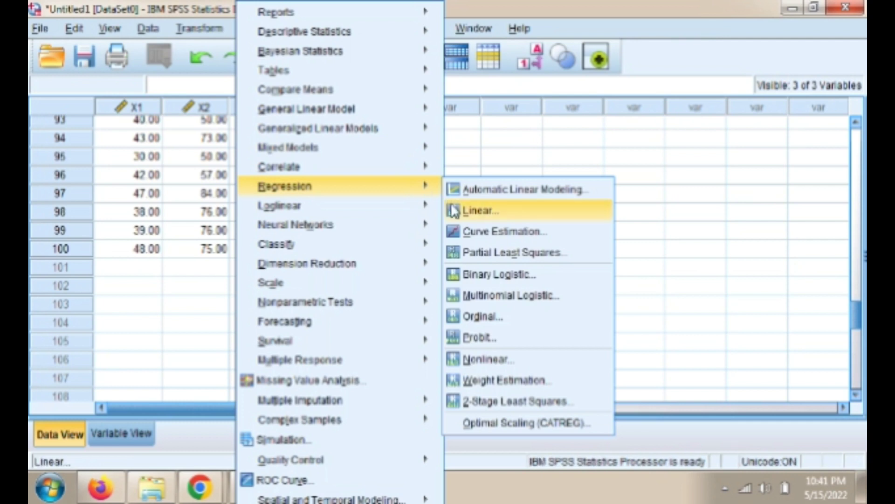
pyautogui.click(456, 212)
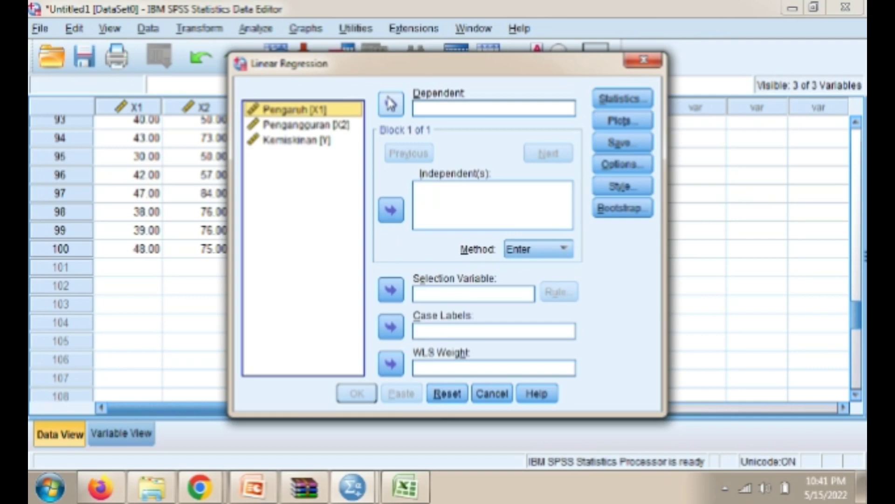
pyautogui.click(328, 141)
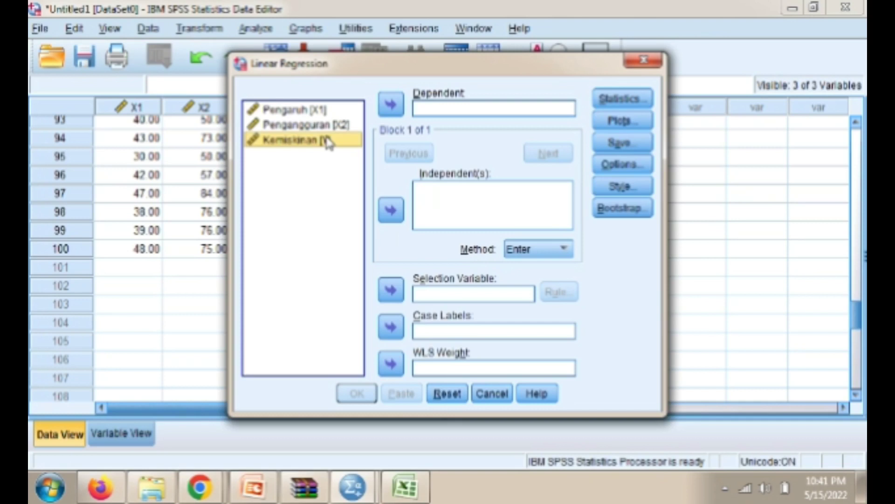
pyautogui.click(391, 105)
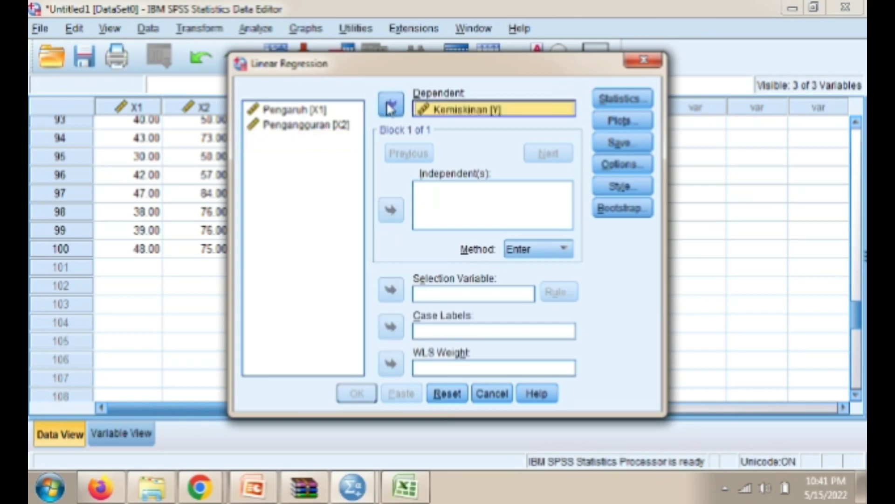
# Add Pengaruh [X1] and Pengangguran [X2] as the independent variables of the regression.
pyautogui.click(343, 112)
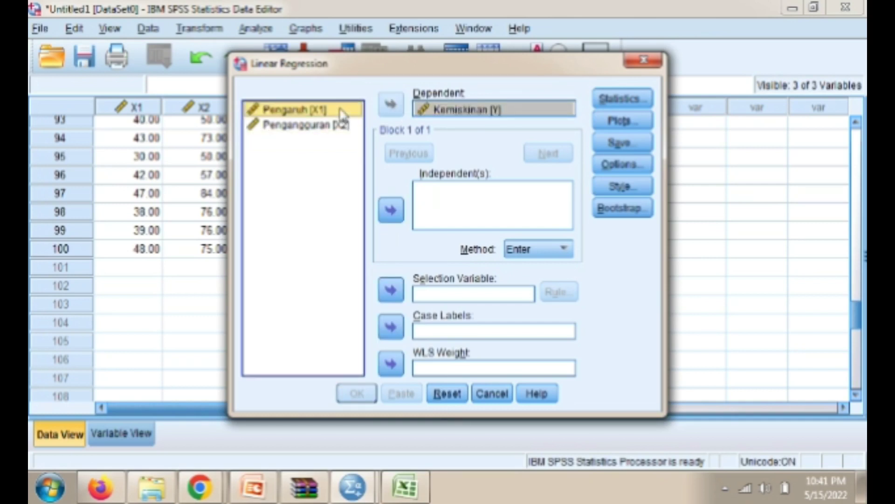
pyautogui.click(340, 124)
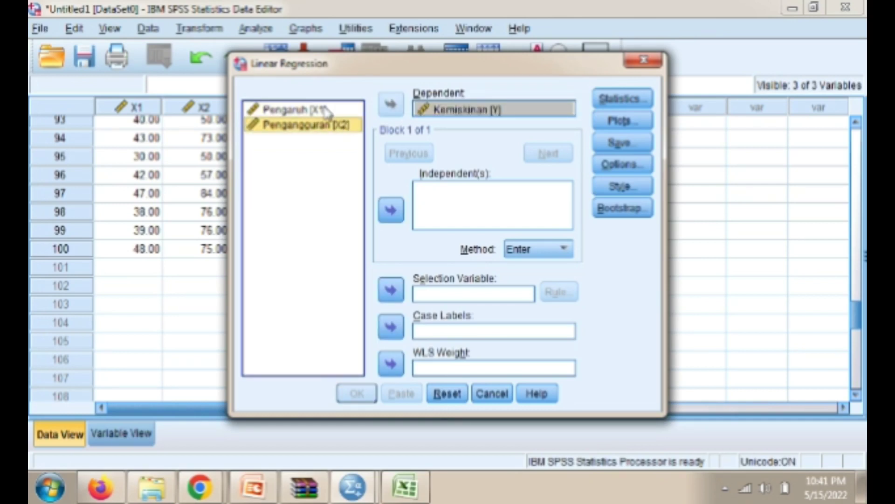
pyautogui.click(327, 111)
pyautogui.moveTo(327, 111); pyautogui.dragTo(440, 186)
pyautogui.moveTo(491, 204); pyautogui.dragTo(458, 201)
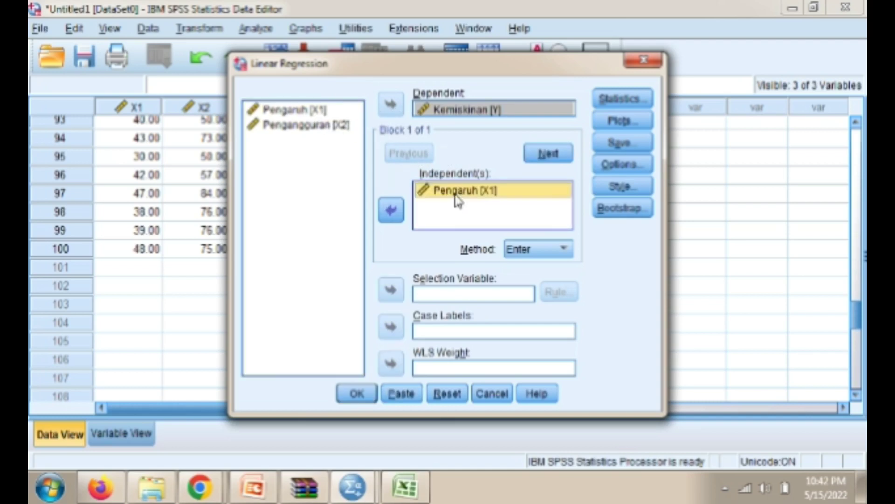
pyautogui.click(345, 129)
pyautogui.moveTo(345, 131); pyautogui.dragTo(418, 220)
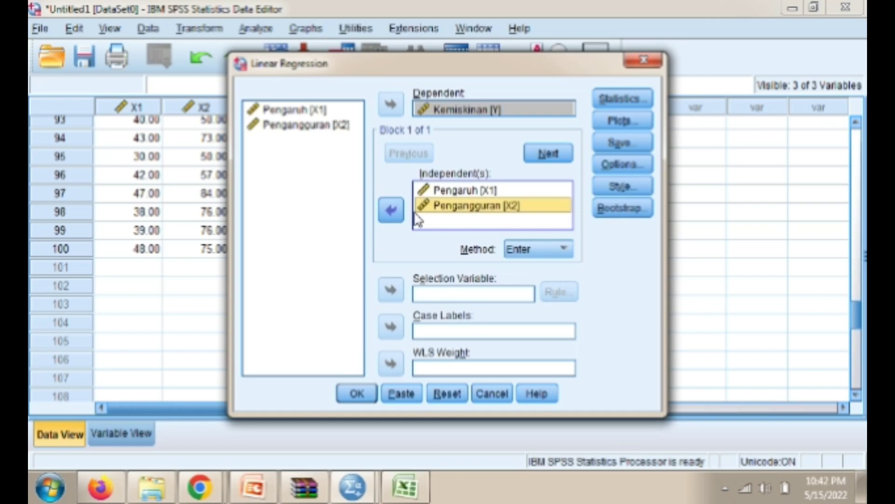
# Include the Durbin-Watson residual test in the regression statistics.
pyautogui.click(607, 108)
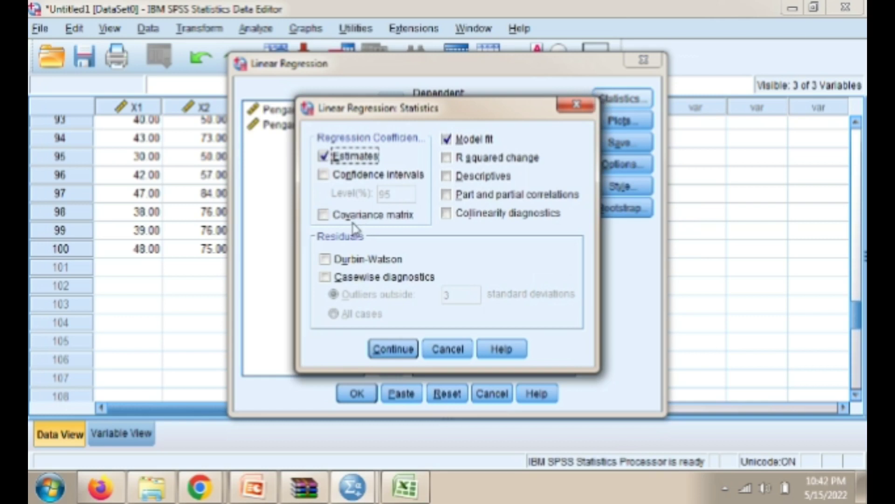
pyautogui.click(325, 259)
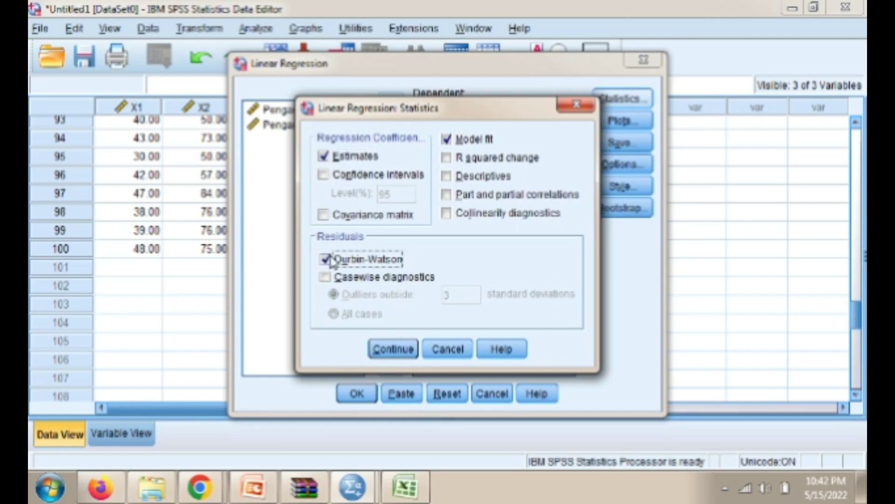
pyautogui.click(389, 350)
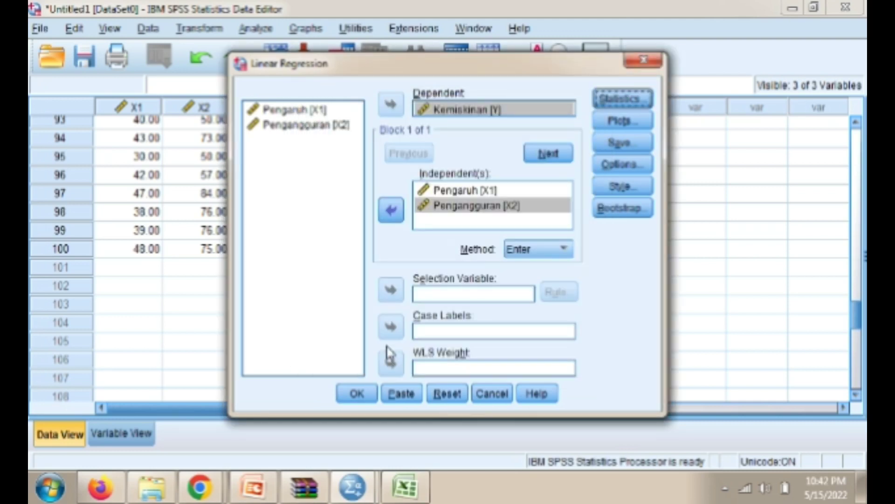
# Run the regression and maximize the output viewer to examine the Model Summary and ANOVA tables.
pyautogui.click(356, 393)
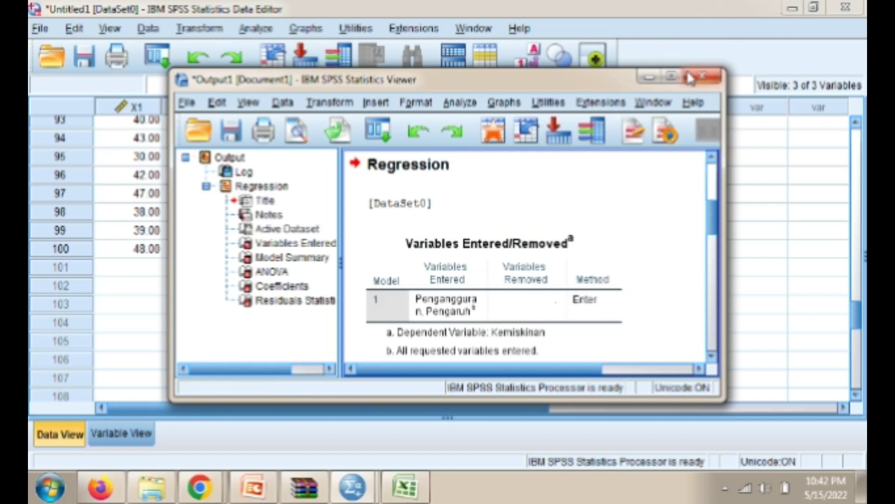
pyautogui.click(672, 76)
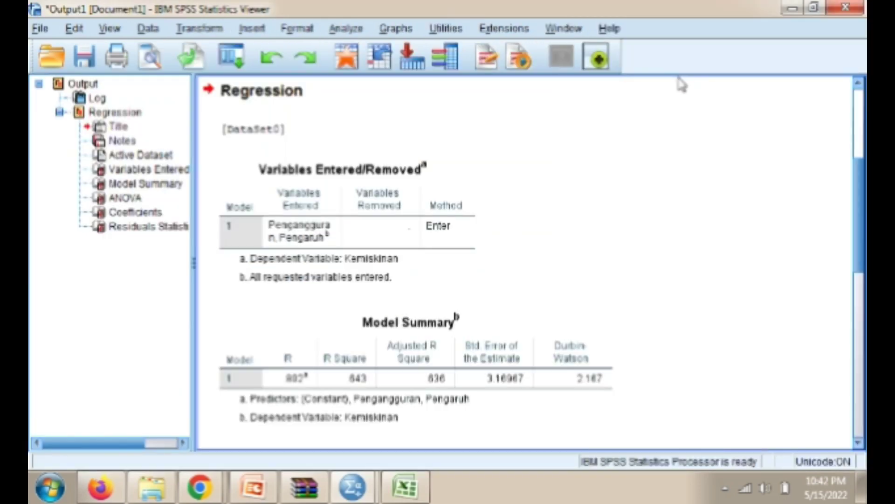
pyautogui.click(380, 388)
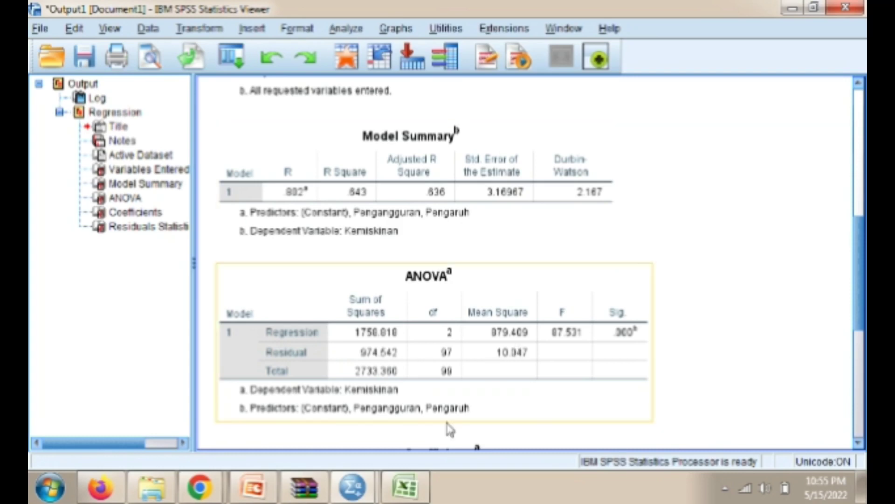
# Switch to Durbin_Watson_tables.pdf in Firefox and highlight the dU value for n = 100 and k' = 2 in Table A-2.
pyautogui.moveTo(96, 495)
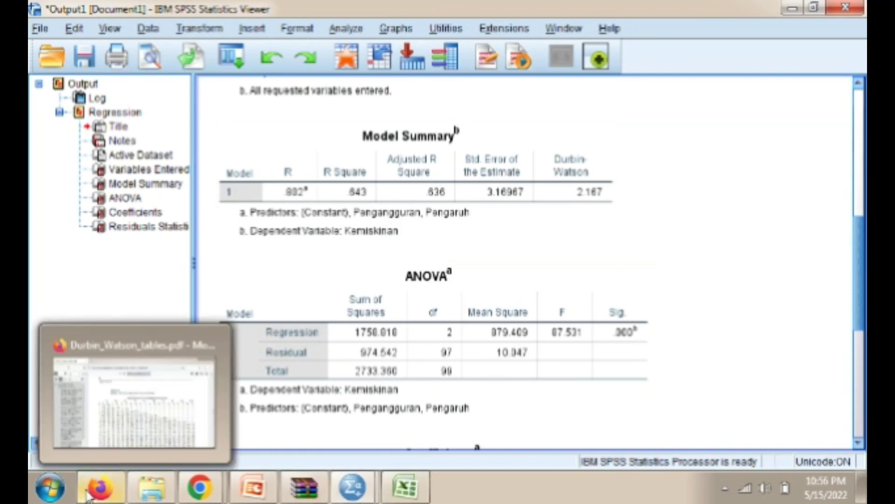
pyautogui.click(126, 396)
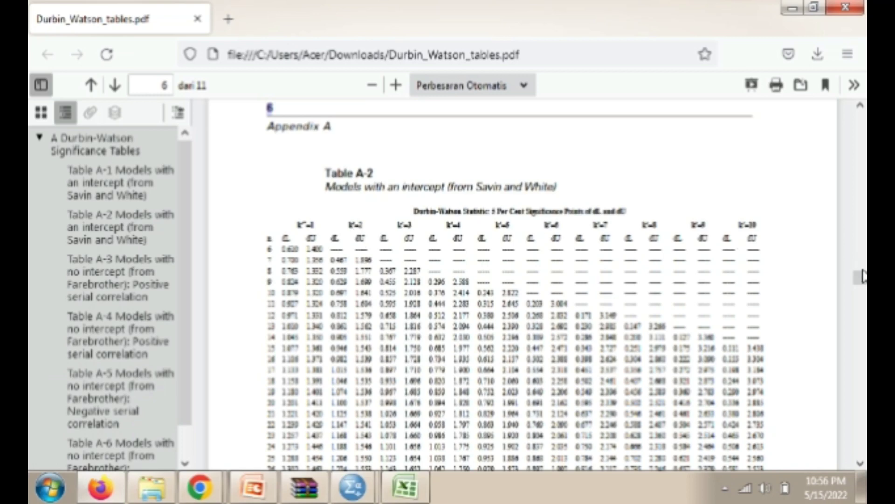
pyautogui.moveTo(863, 279); pyautogui.dragTo(864, 297)
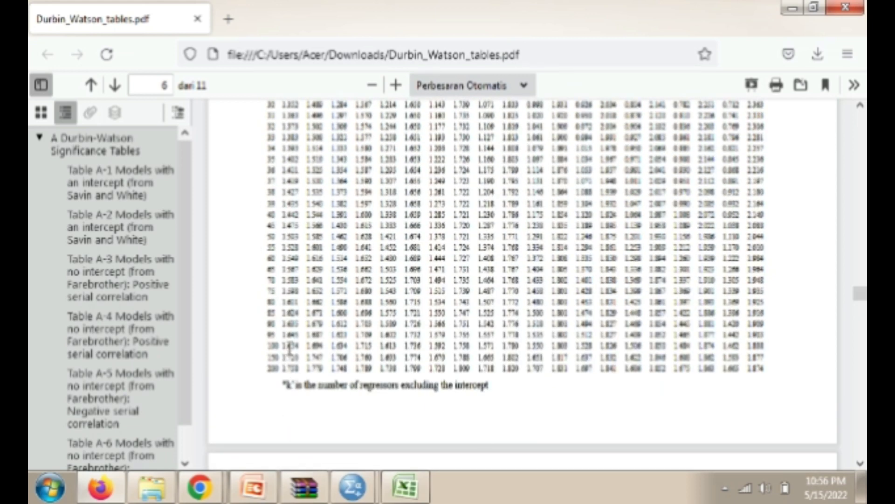
pyautogui.doubleClick(340, 346)
pyautogui.click(332, 351)
pyautogui.moveTo(357, 346); pyautogui.dragTo(372, 349)
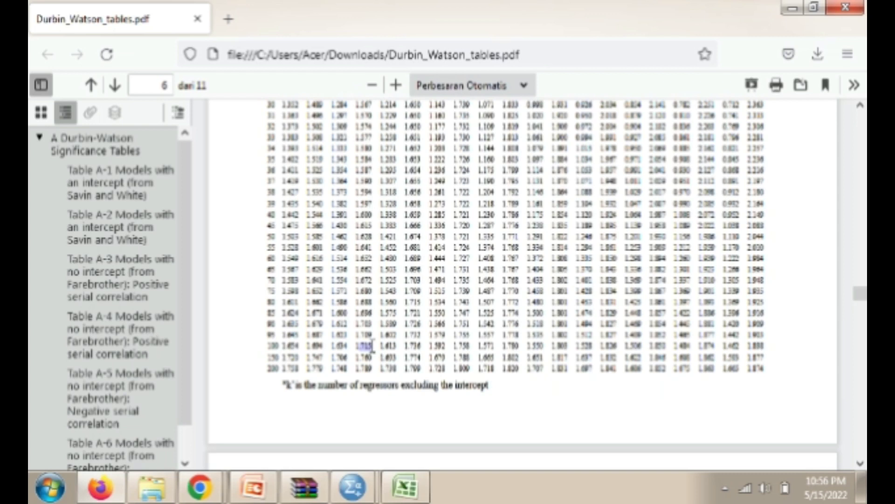